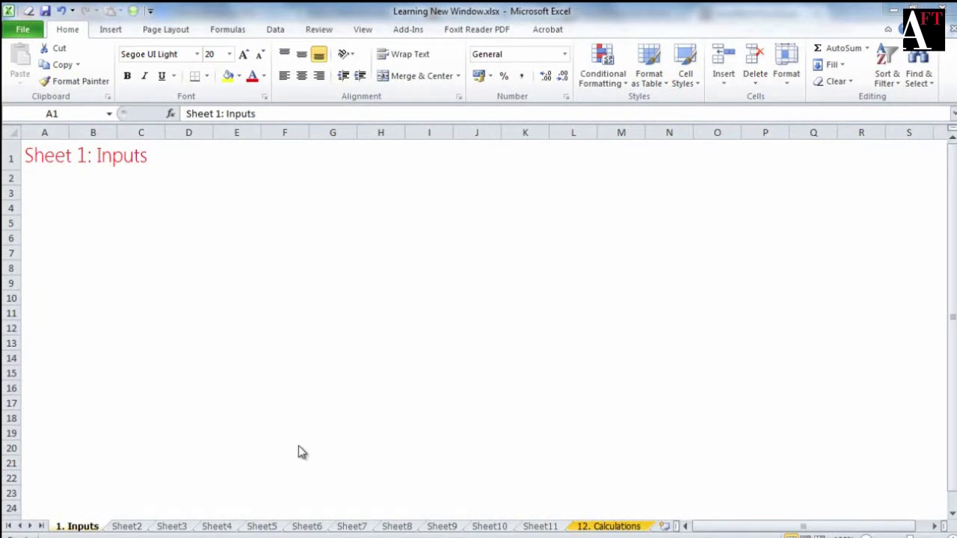
click(596, 527)
click(82, 528)
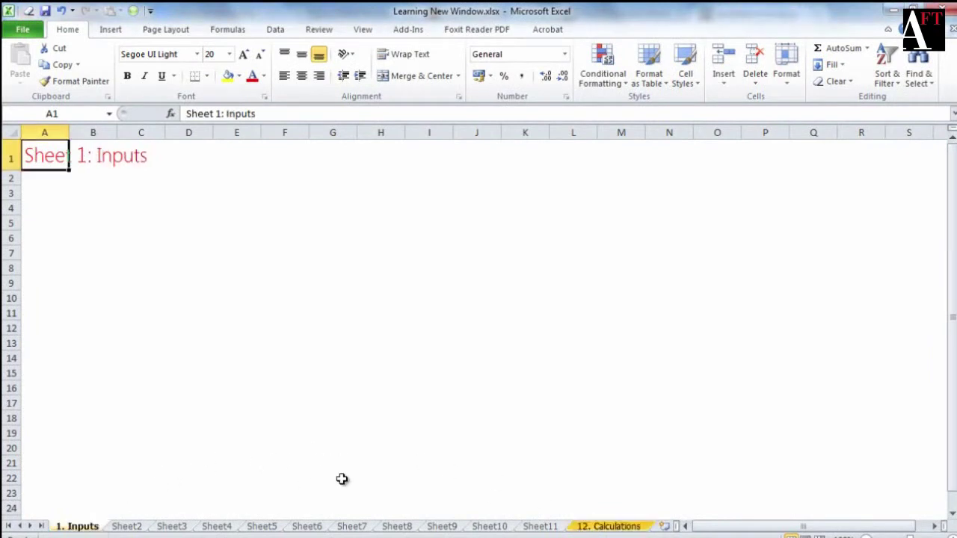
key(ctrl+Page_Down)
key(ctrl+Page_Down)
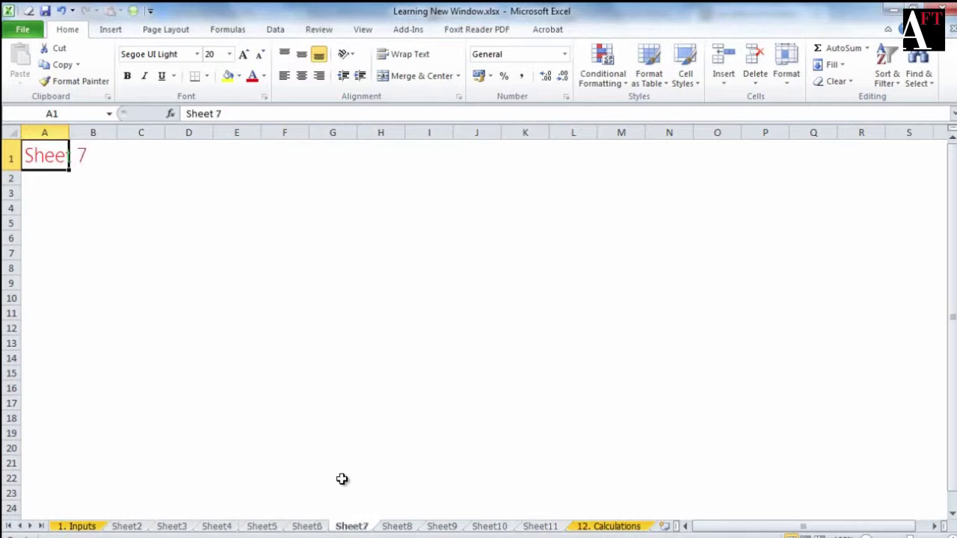
key(ctrl+Page_Down)
key(ctrl+Page_Down)
key(ctrl+Page_Down)
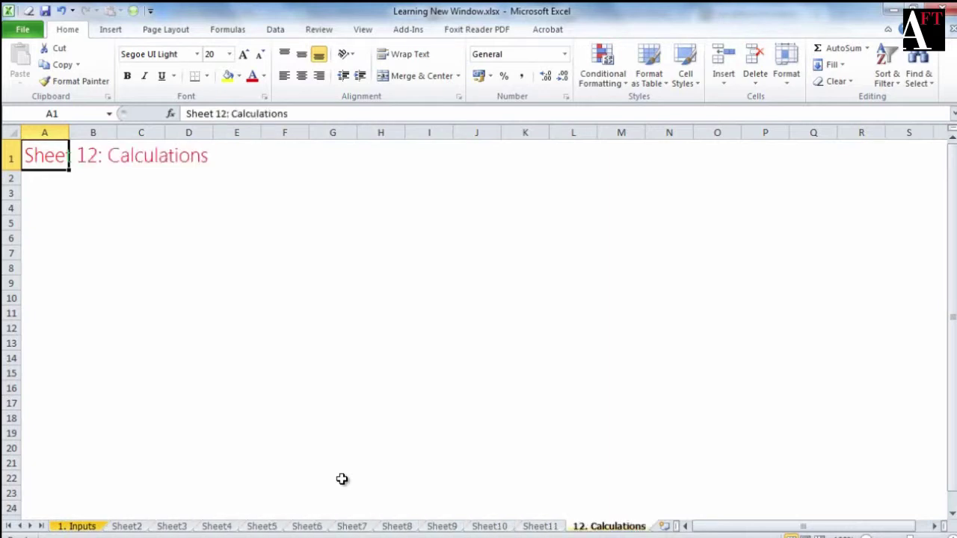
key(ctrl+Page_Up)
key(ctrl+Page_Up)
key(ctrl+Page_Up)
key(ctrl+Page_Up)
key(ctrl+Page_Up)
key(ctrl+Page_Up)
key(ctrl+Page_Up)
key(ctrl+Page_Up)
key(ctrl+Page_Up)
key(ctrl+Page_Up)
key(ctrl+Page_Up)
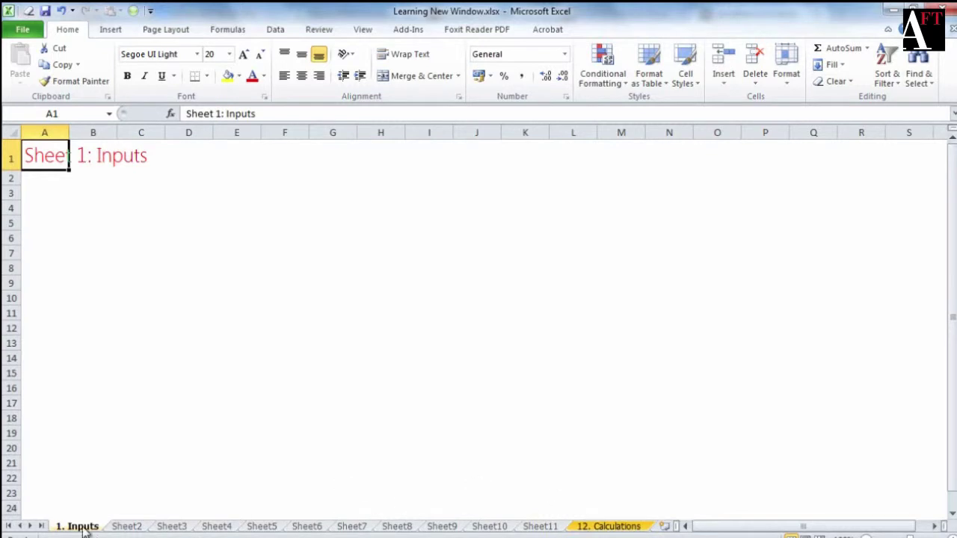
drag(584, 502, 585, 502)
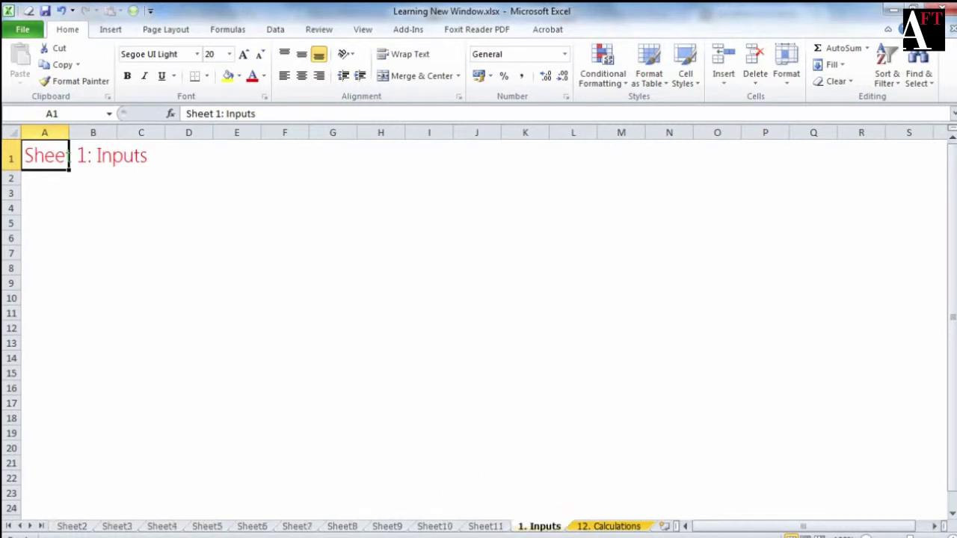
key(ctrl+Page_Down)
key(ctrl+Page_Up)
key(ctrl+Page_Down)
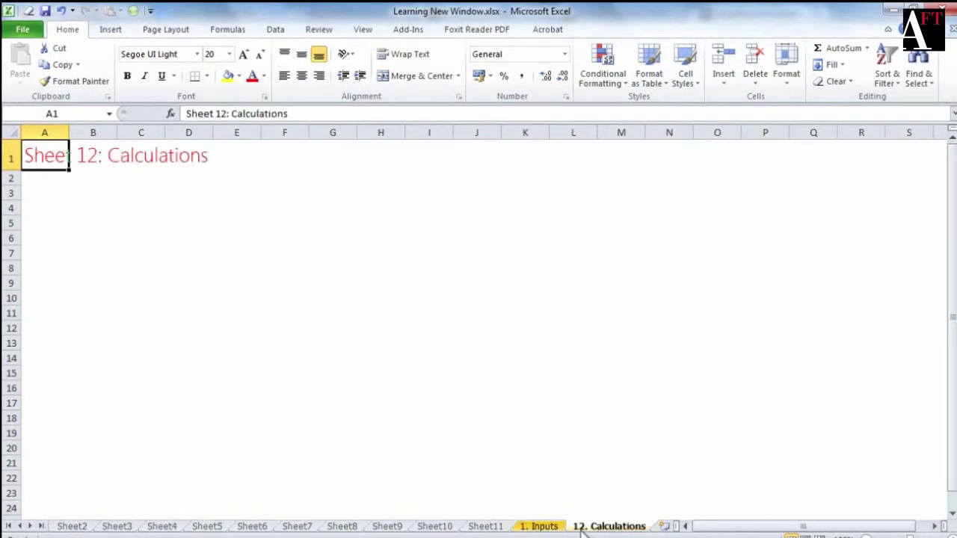
drag(540, 528, 60, 504)
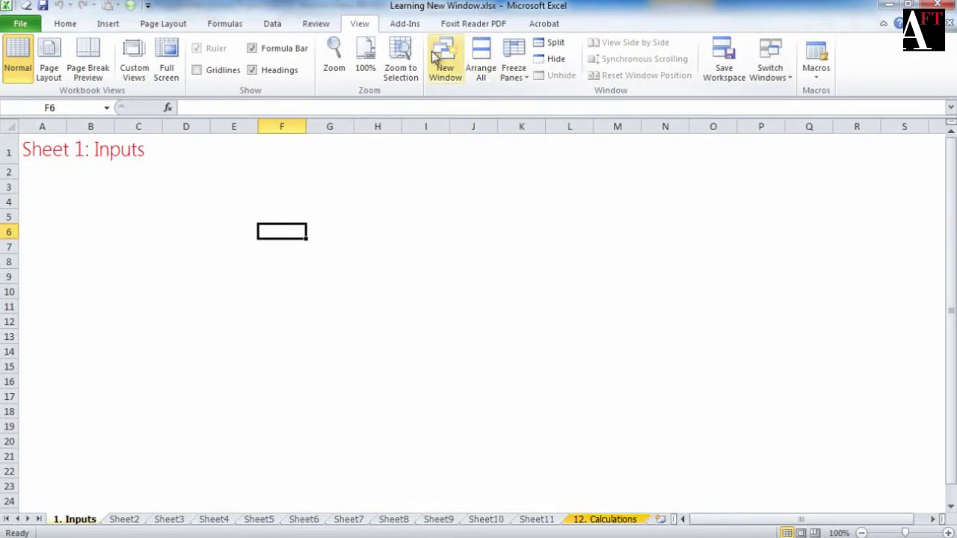
Step: Create window :2 of Learning New Window.xlsx with New Window on the View tab
click(455, 58)
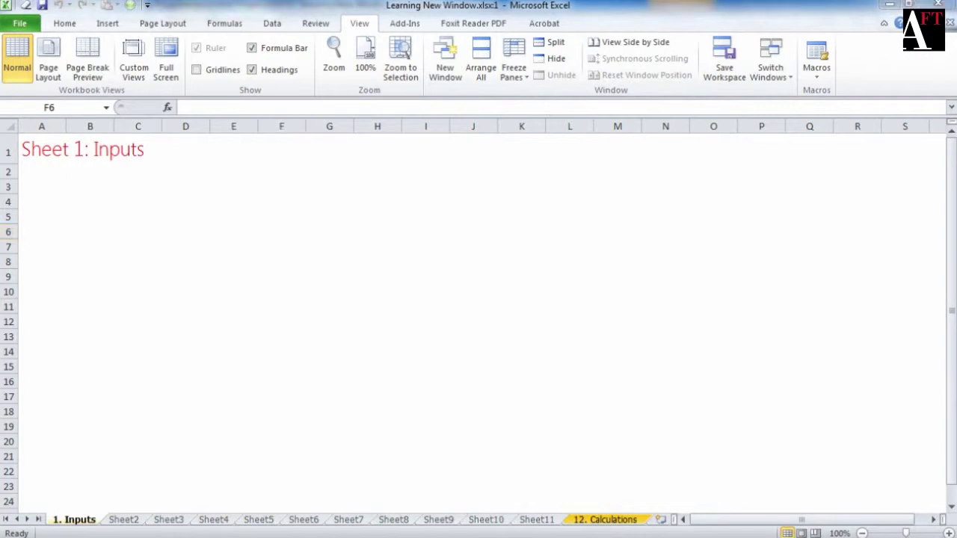
mouse_move(427, 528)
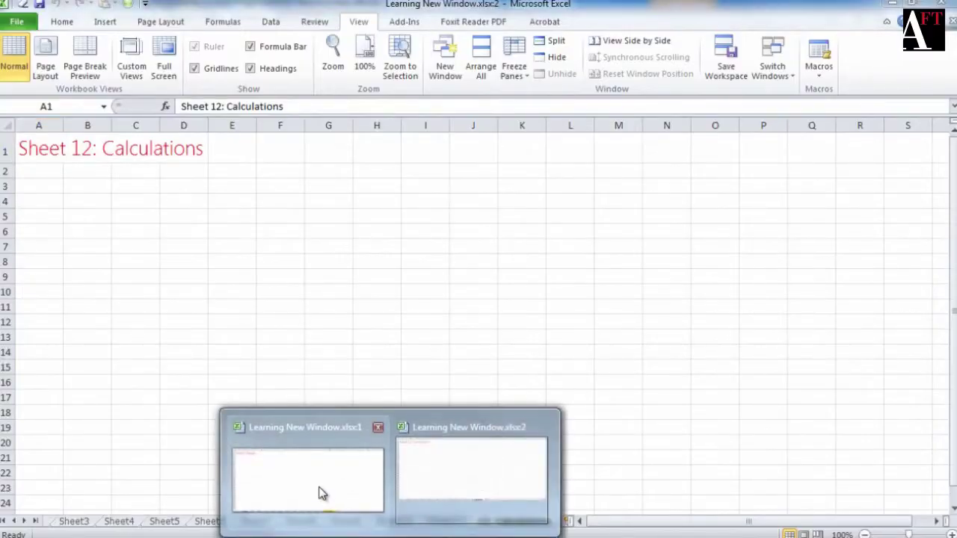
Step: Switch between the 1. Inputs window and the 12. Calculations window, ending with Ctrl+F6
click(321, 494)
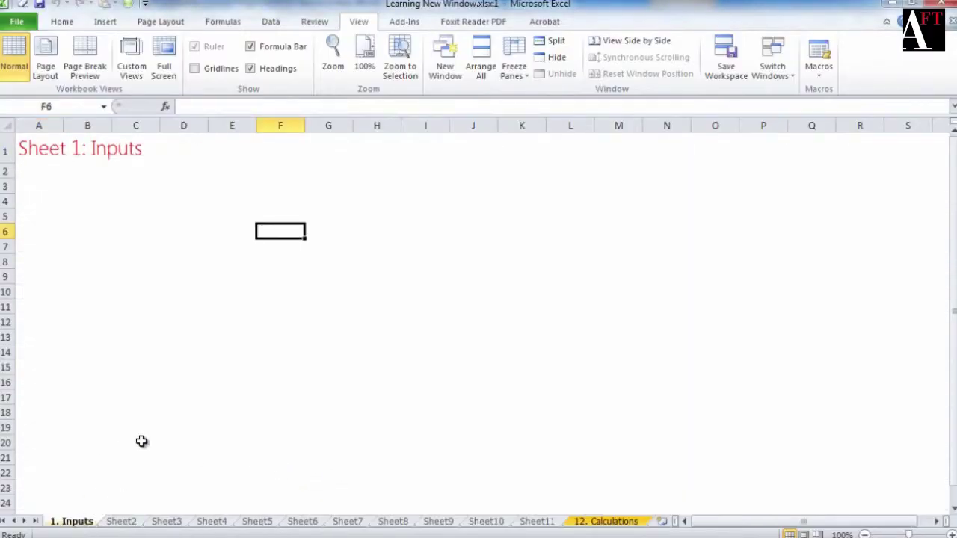
mouse_move(455, 515)
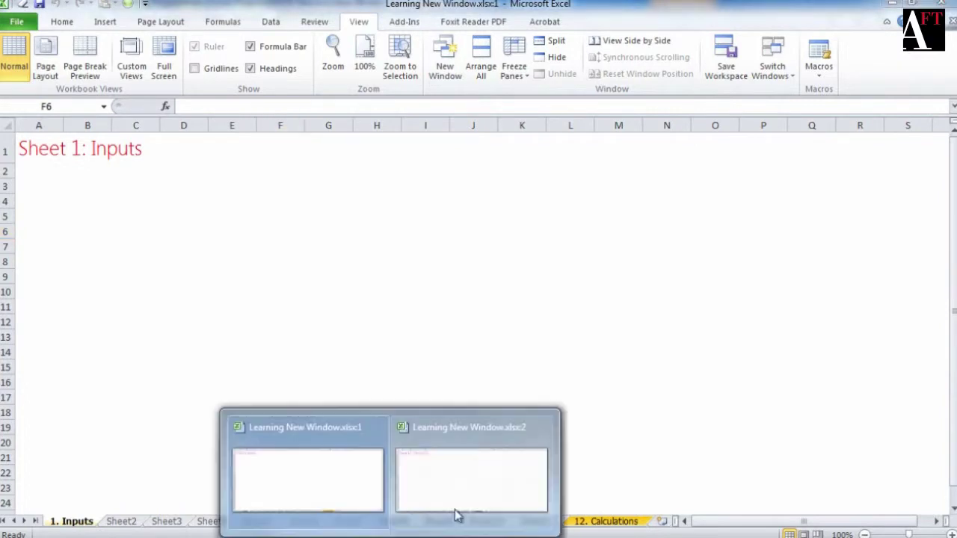
click(464, 494)
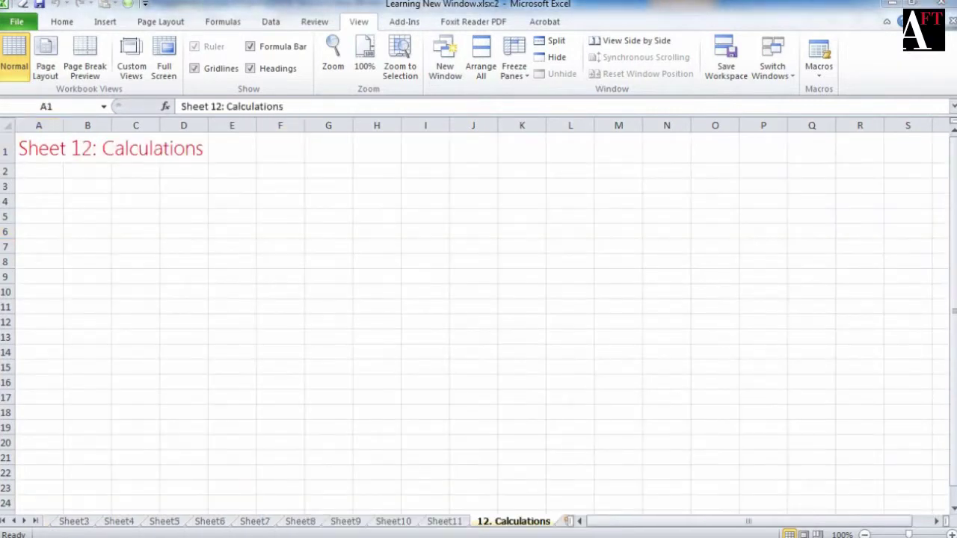
mouse_move(349, 513)
click(331, 487)
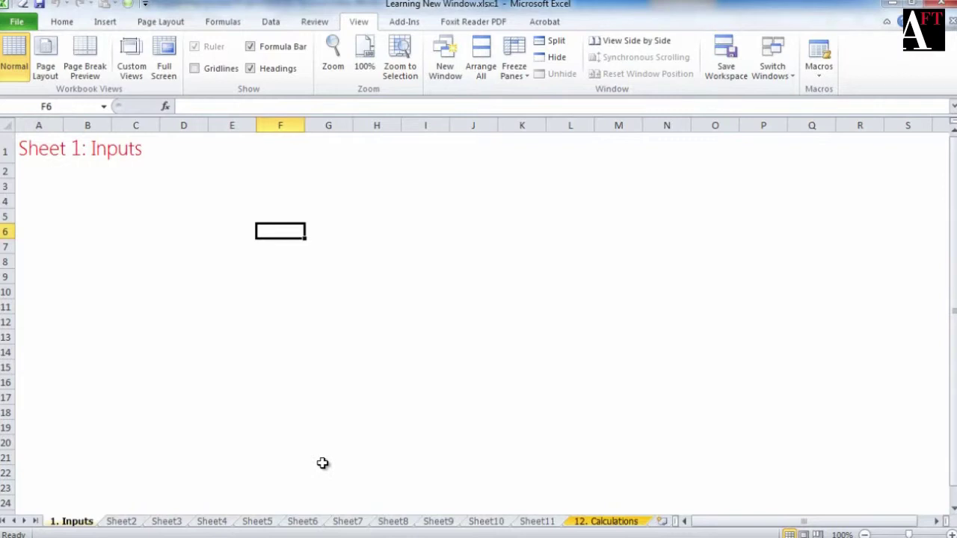
key(ctrl+F6)
key(ctrl+F6)
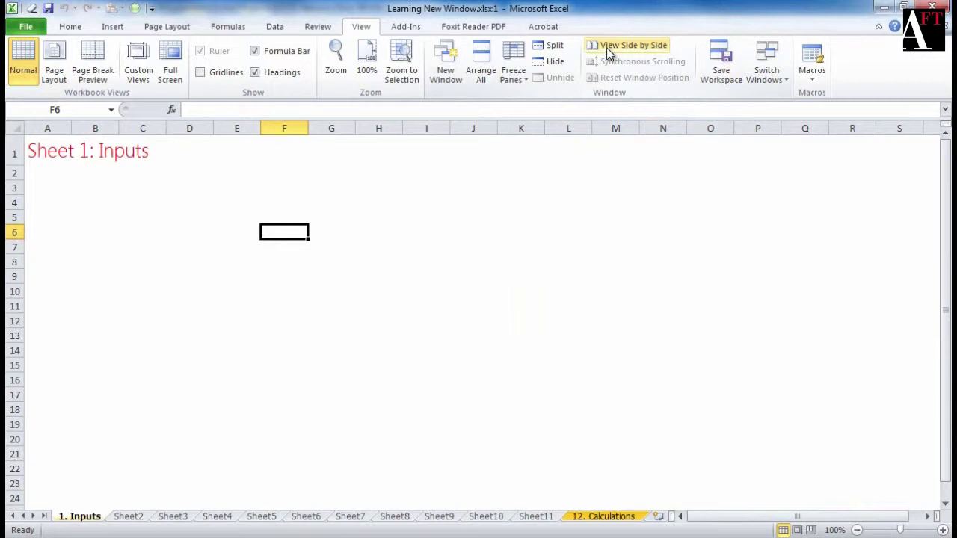
Step: Turn on View Side by Side for the 1. Inputs and 12. Calculations windows
click(606, 47)
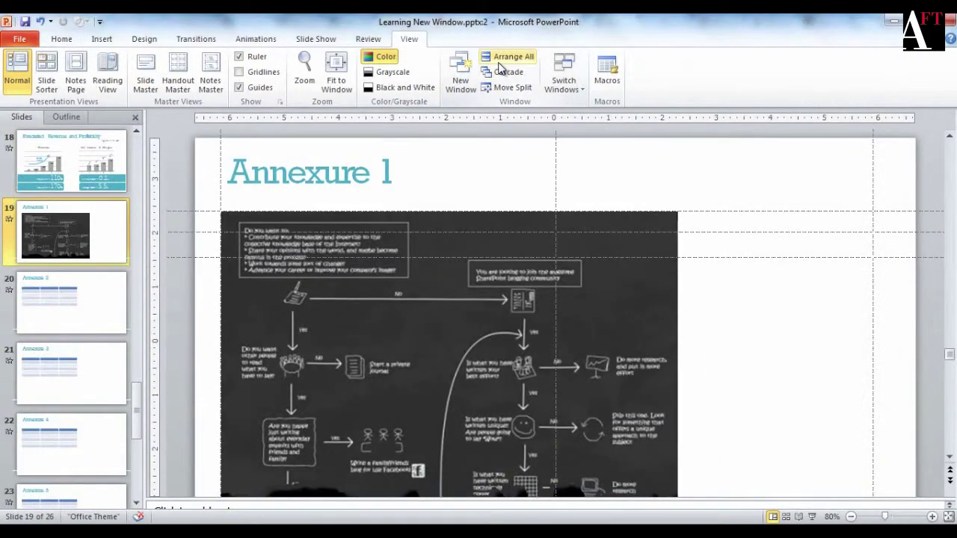
Step: Tile both deck windows side by side, then select the Table of Contents table and press Alt
click(503, 58)
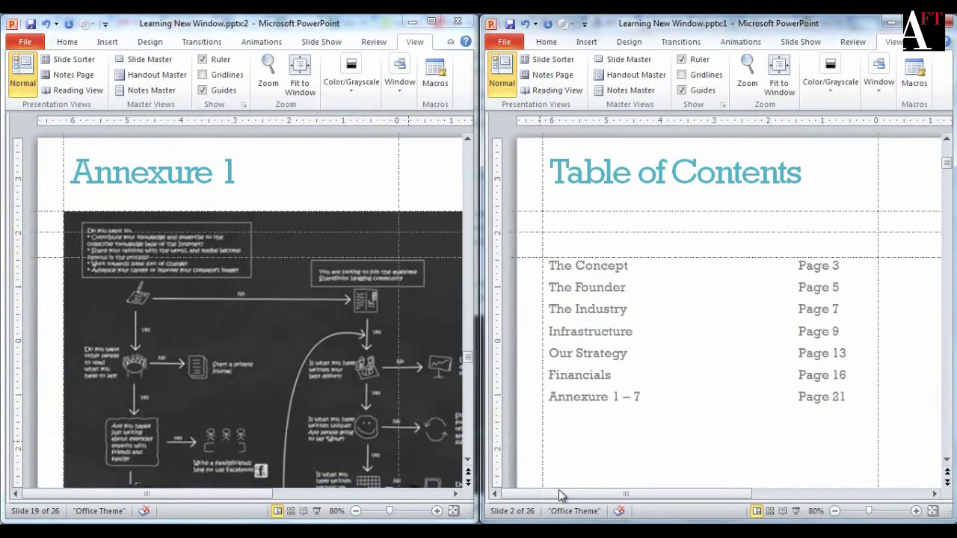
click(627, 353)
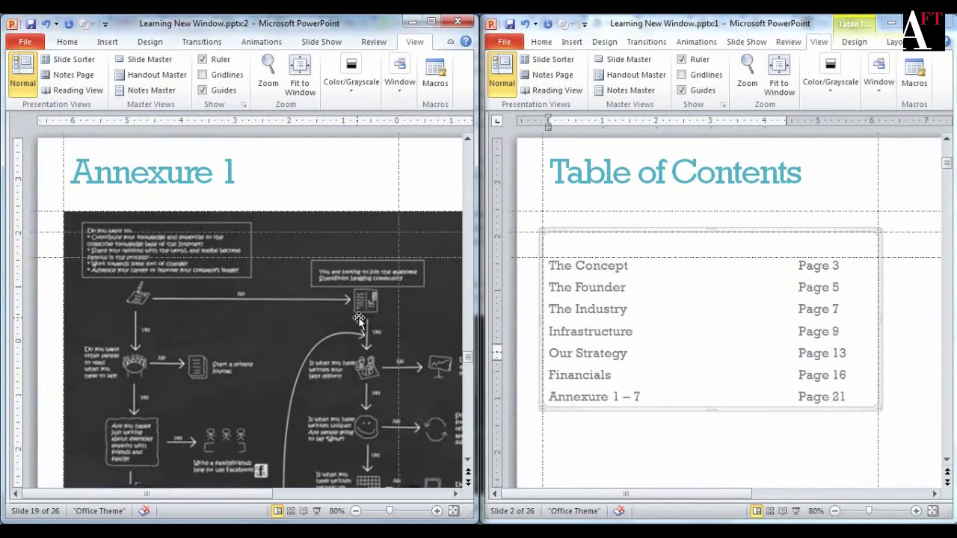
key(alt)
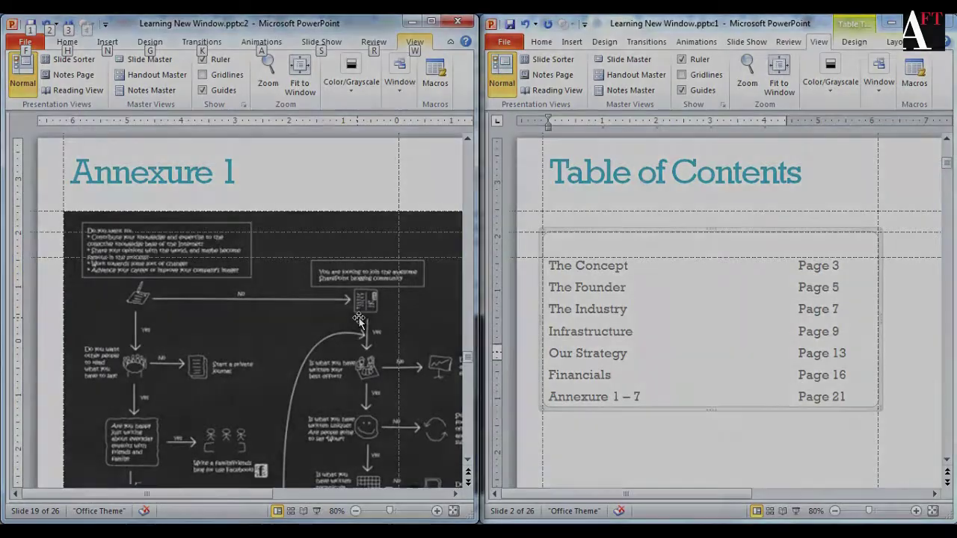